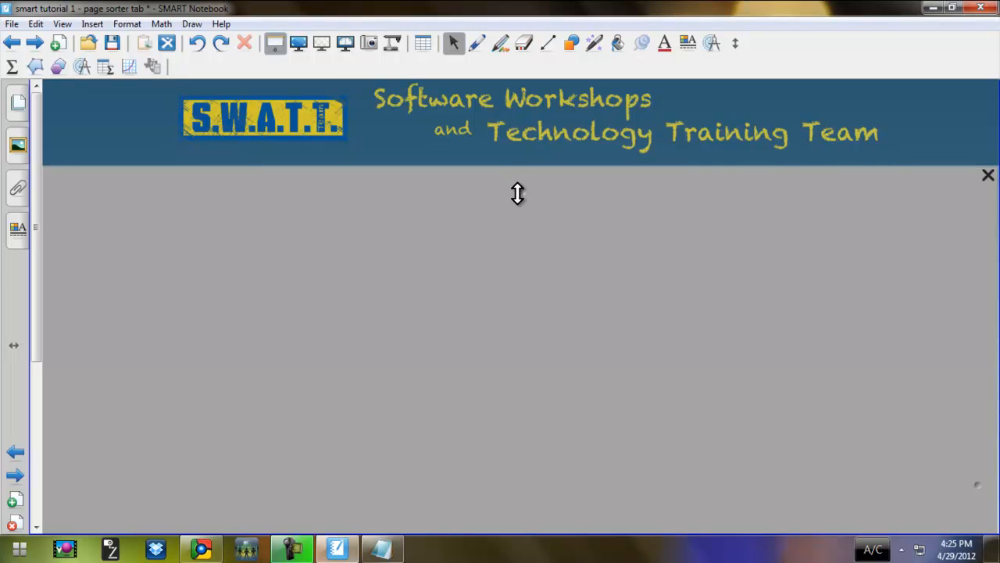
- Extend the screen shade over the header banner and out to the page's right edge, covering the whole page
drag(518, 194, 514, 96)
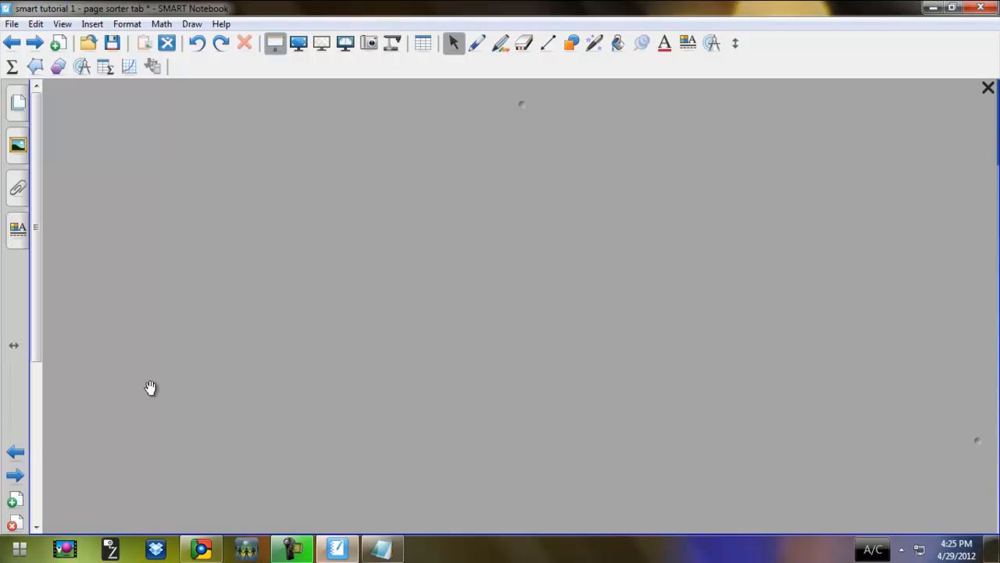
drag(978, 436, 997, 438)
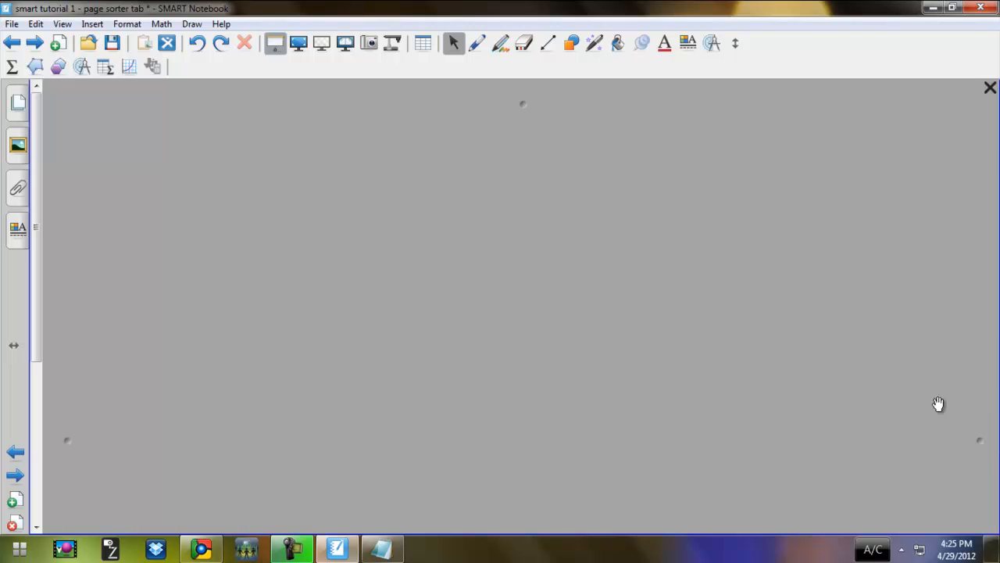
drag(36, 335, 52, 513)
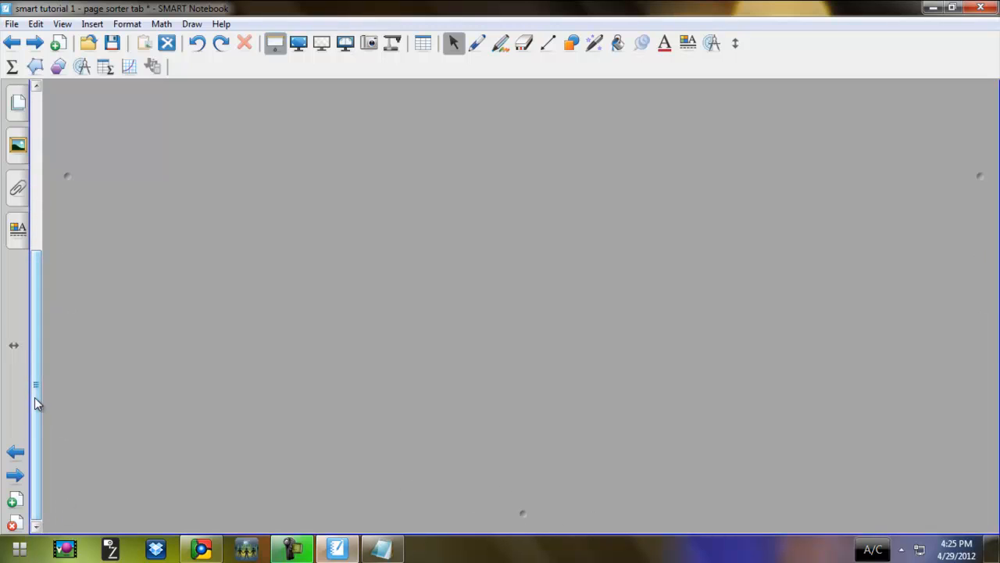
drag(35, 397, 4, 220)
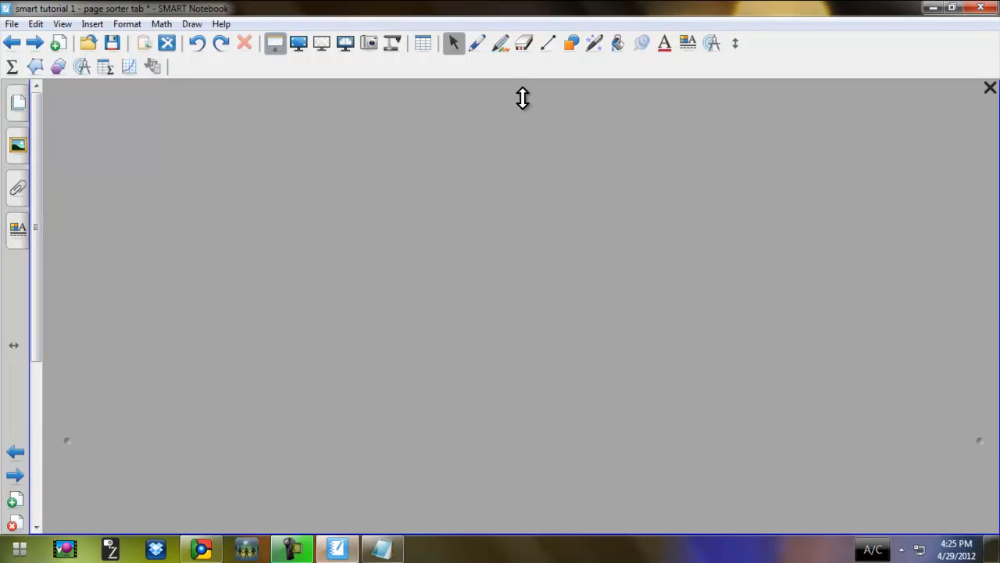
- Pull the screen shade back from the header banner and a strip along the page's left side, and remove the shade
drag(521, 99, 516, 180)
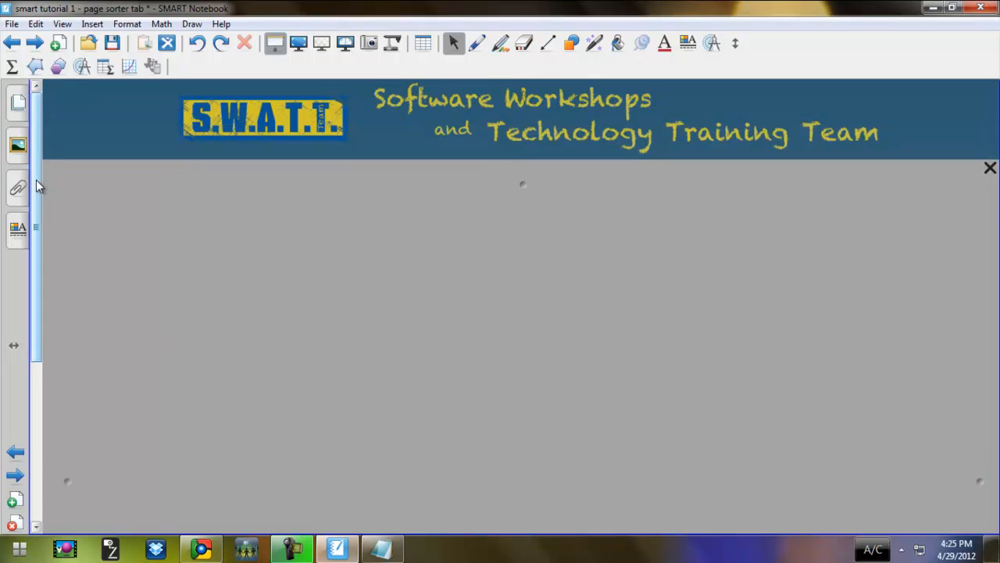
drag(36, 183, 346, 401)
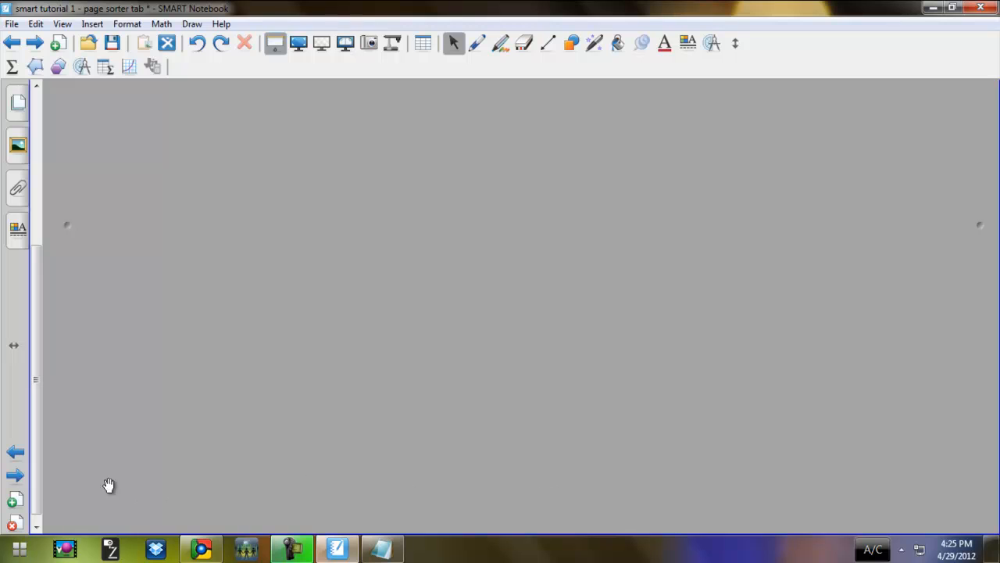
drag(37, 488, 19, 297)
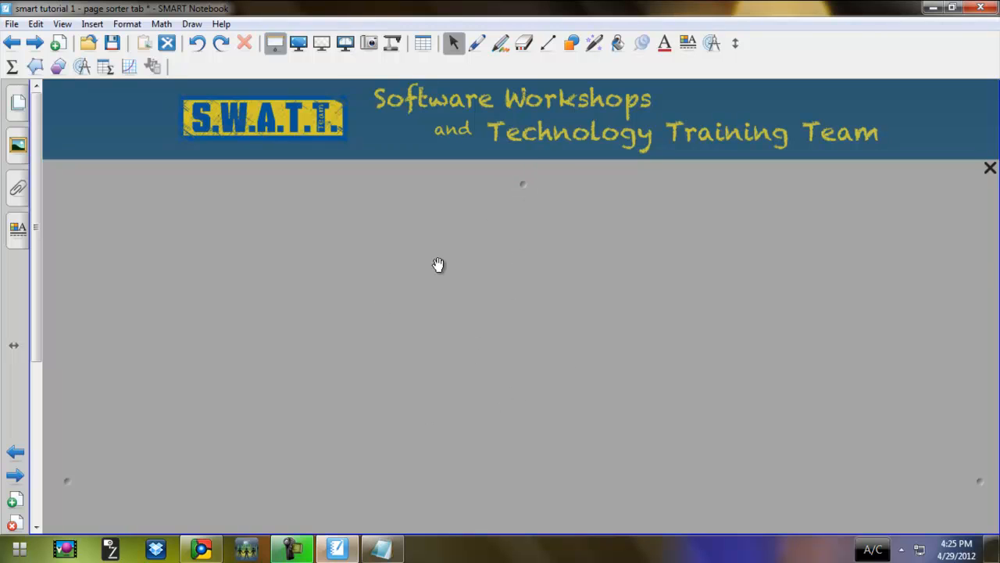
drag(70, 479, 148, 468)
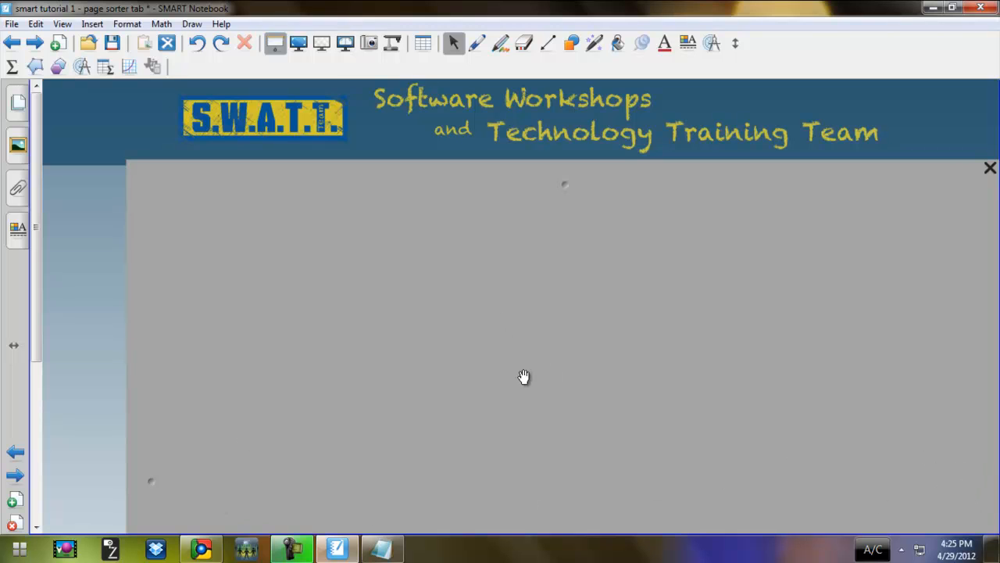
click(990, 170)
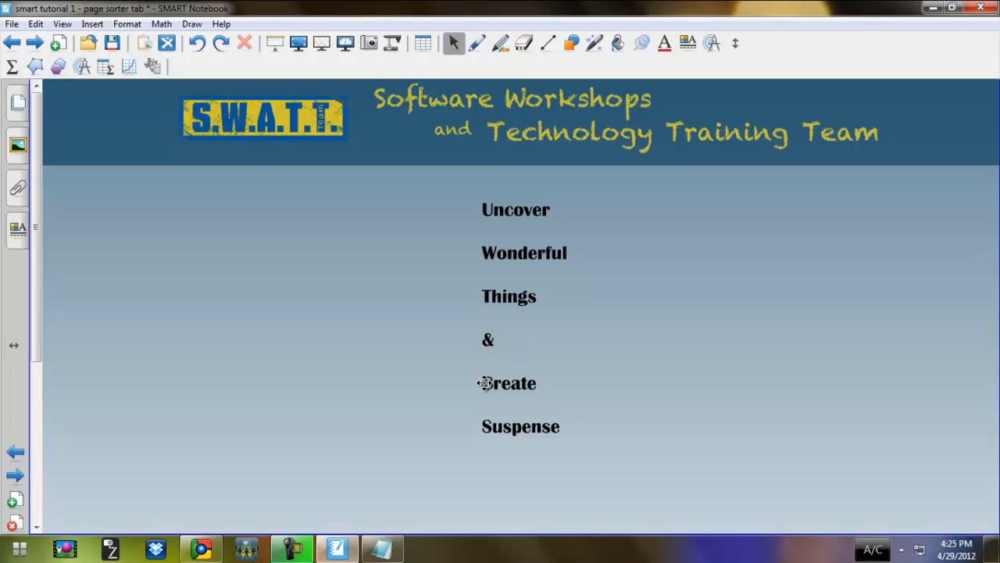
- Apply a Screen Shade to page 2 from the Page Sorter and lower its top edge to uncover the header banner
click(18, 103)
click(113, 195)
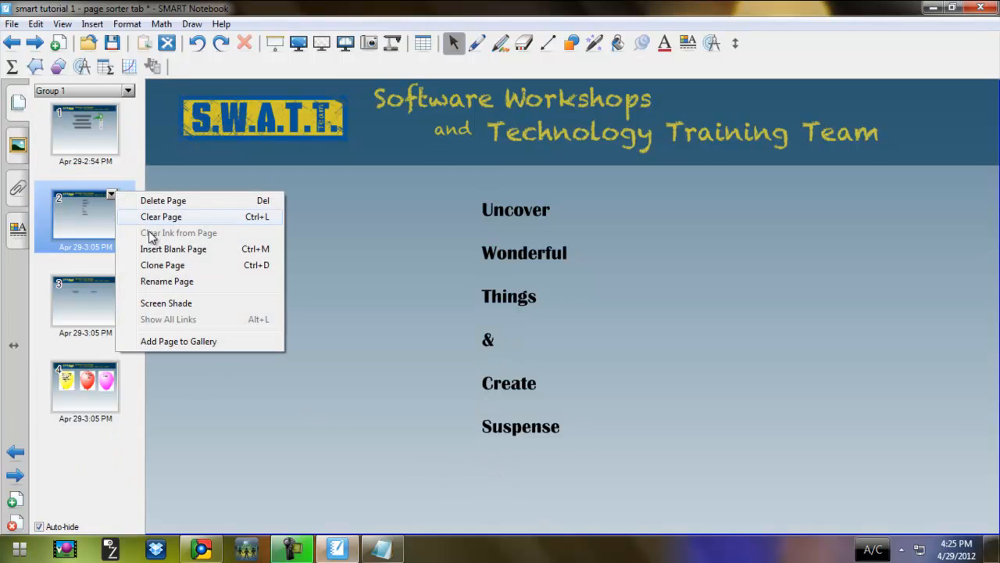
click(170, 304)
drag(520, 101, 522, 177)
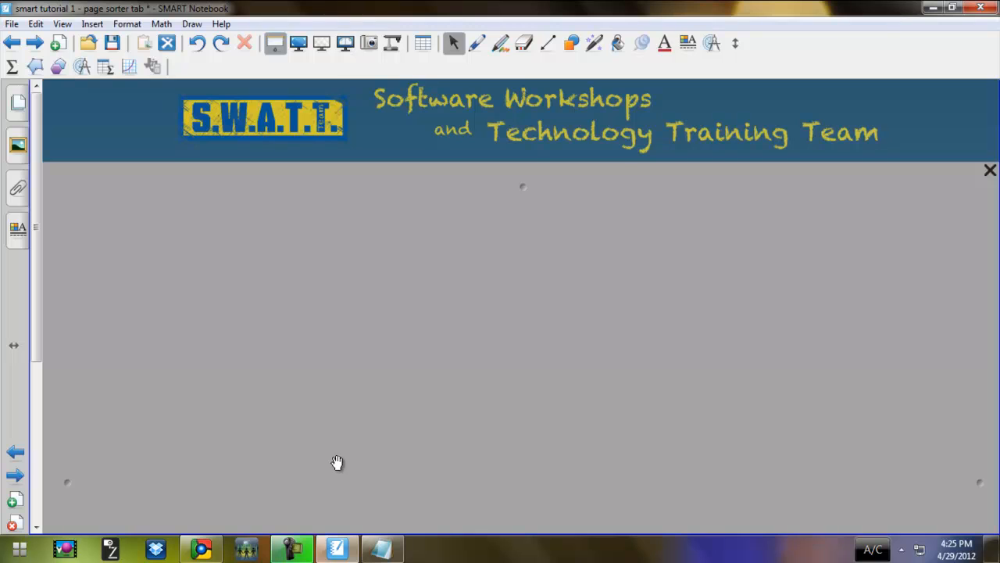
- Go to page 3 and examine its page options, including Show All Links, without choosing any
click(17, 109)
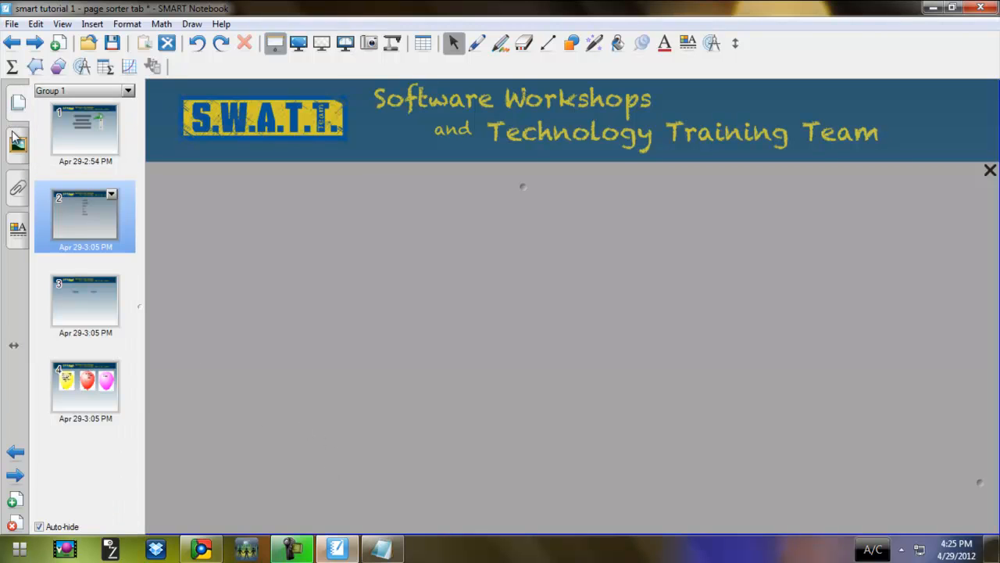
click(81, 309)
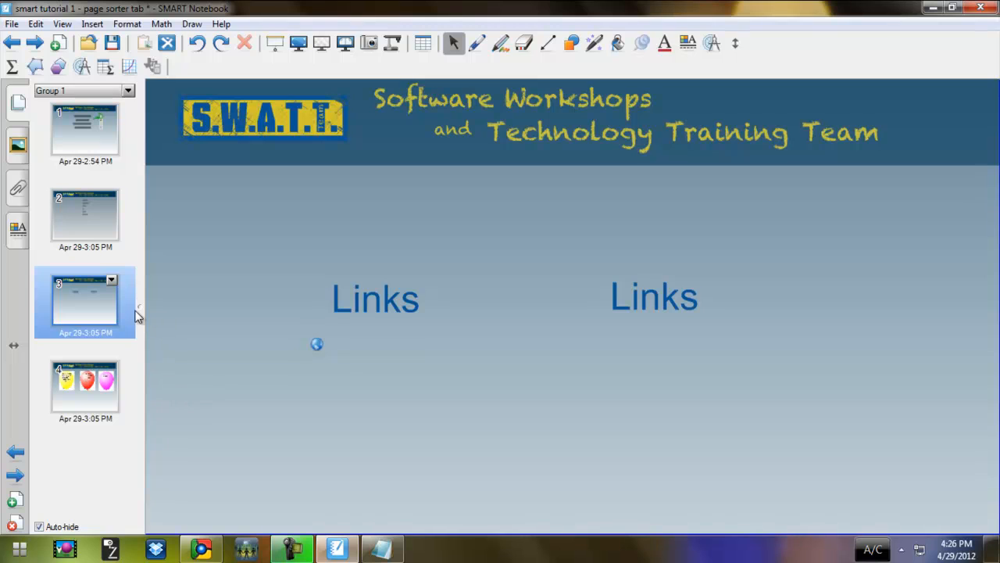
click(111, 282)
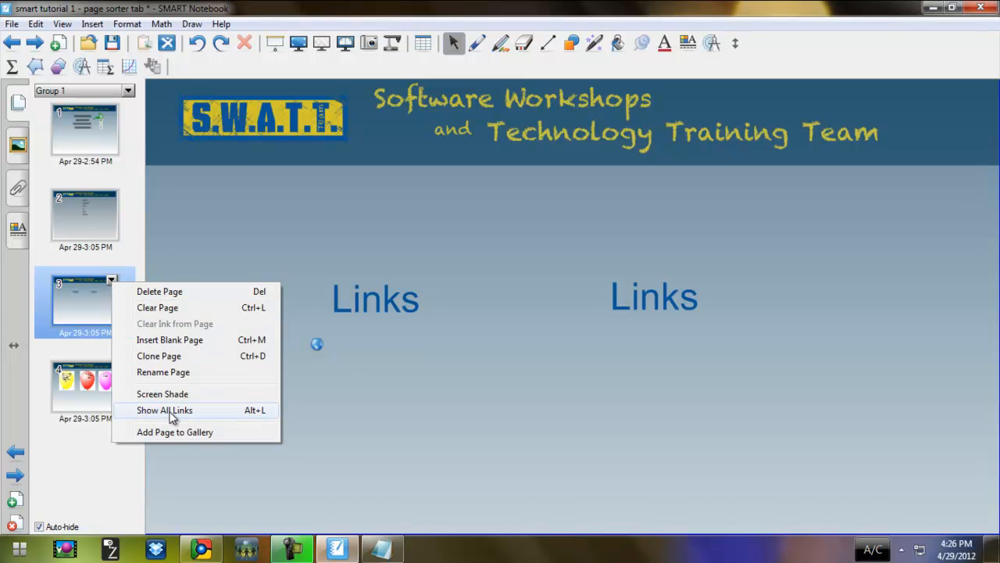
click(372, 396)
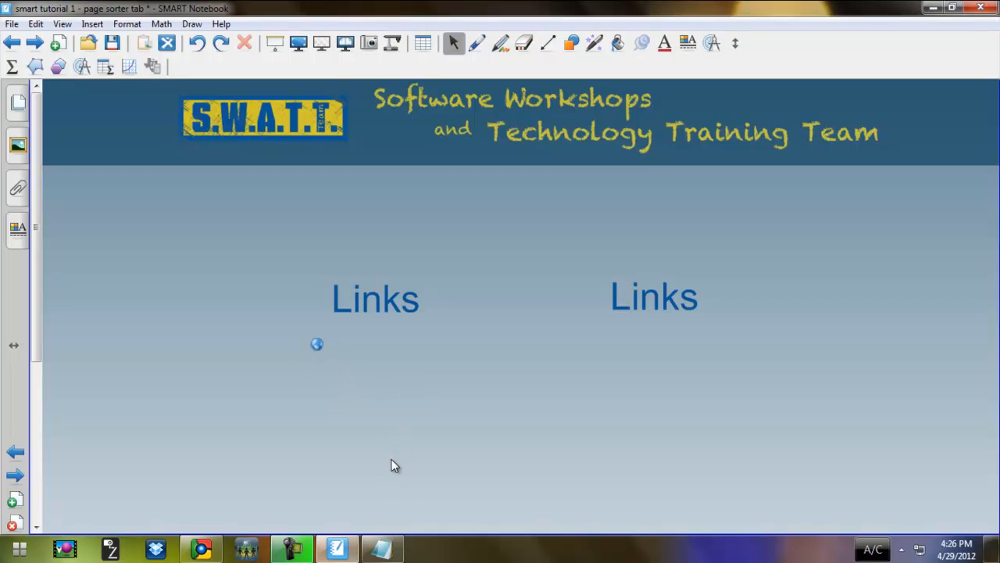
- Examine the link settings of the left Links text, including its web address and launch option, and close them without changes
click(365, 294)
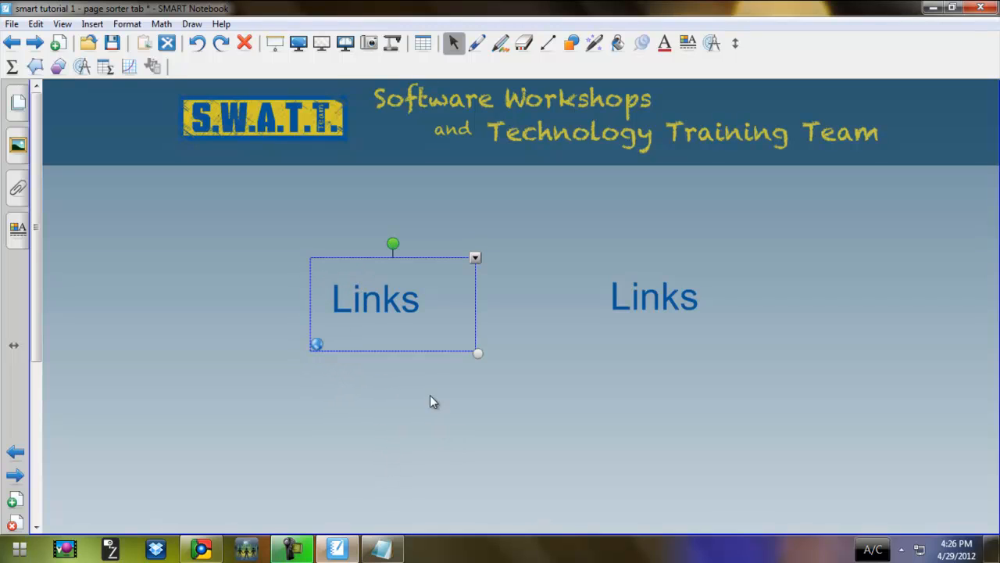
click(475, 258)
click(537, 466)
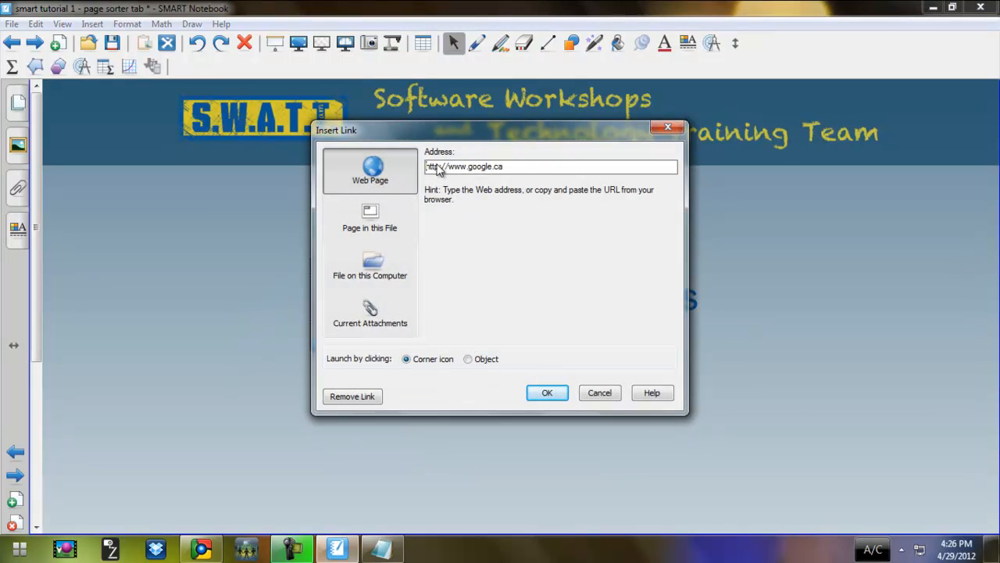
drag(472, 131, 574, 136)
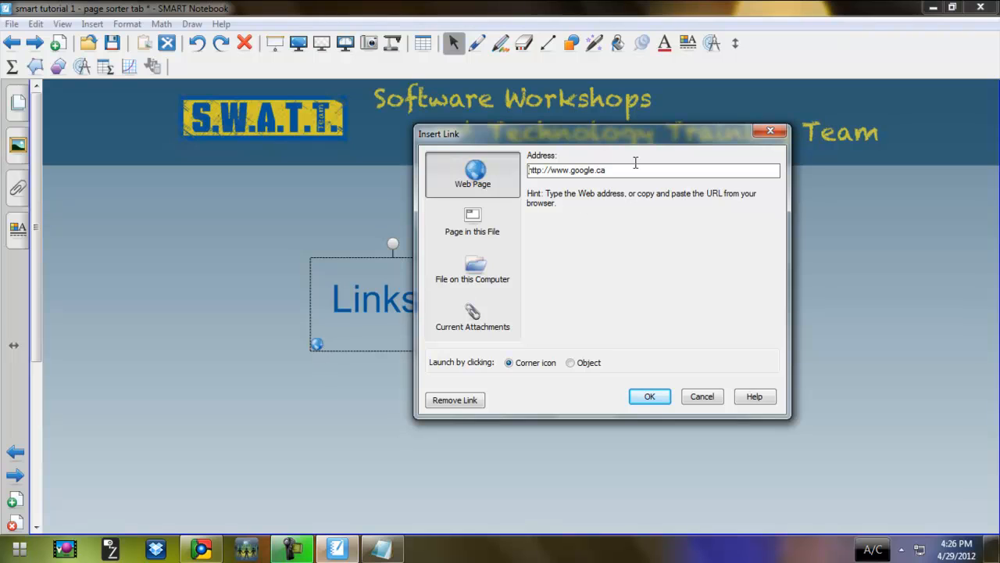
click(771, 131)
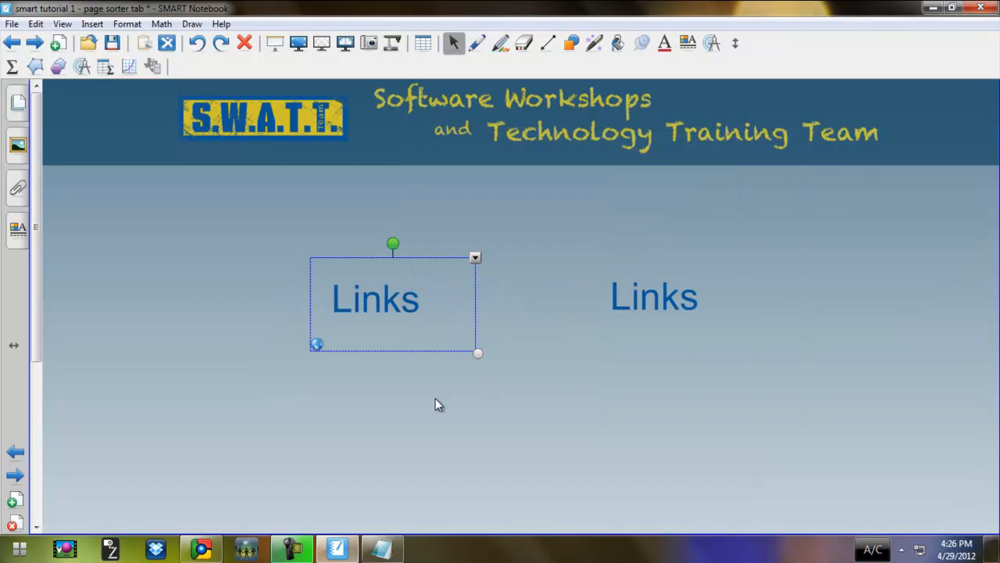
- Test both links on page 3 by opening the left one's web page and the right one's attachment, returning to the page each time
click(319, 349)
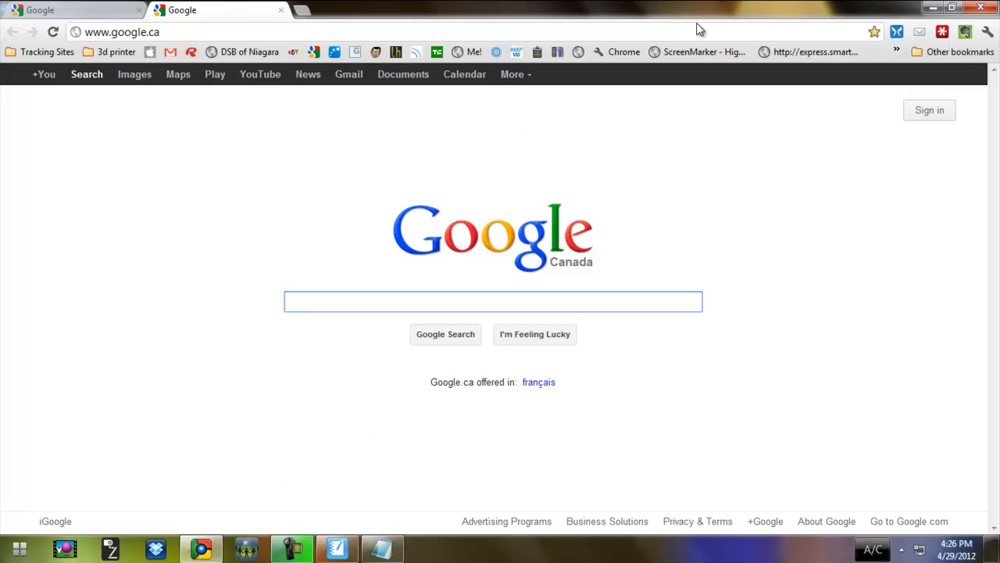
click(934, 7)
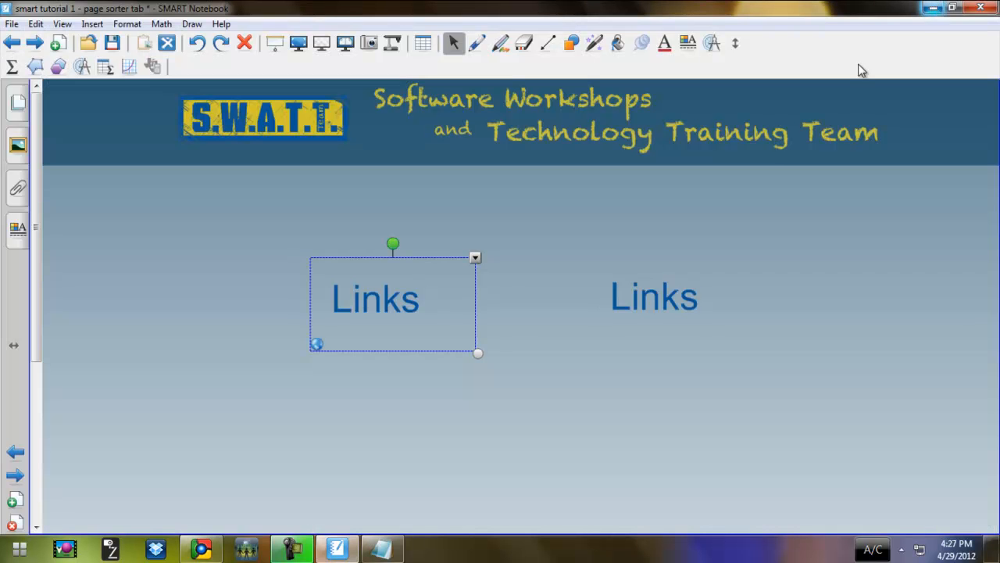
click(593, 328)
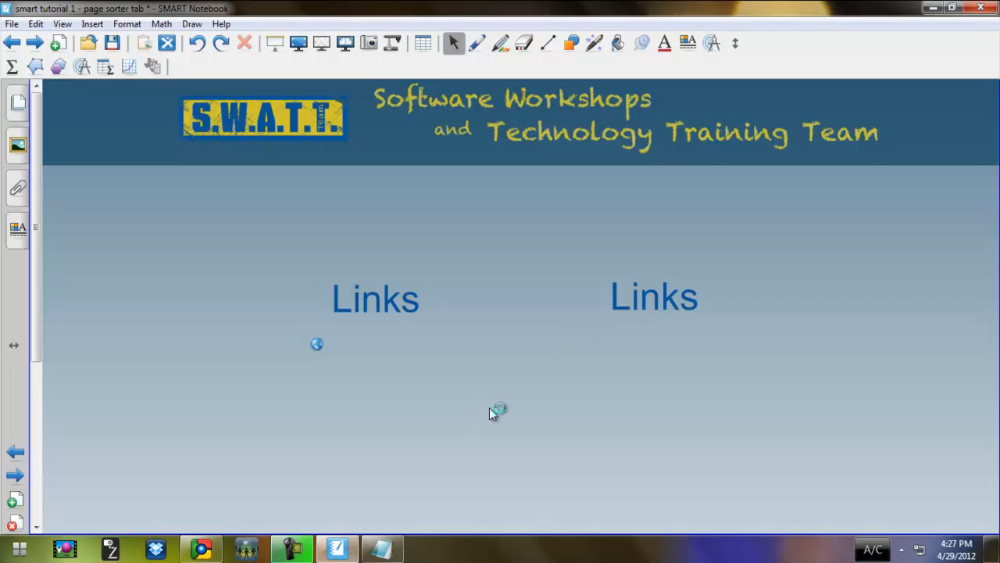
click(494, 411)
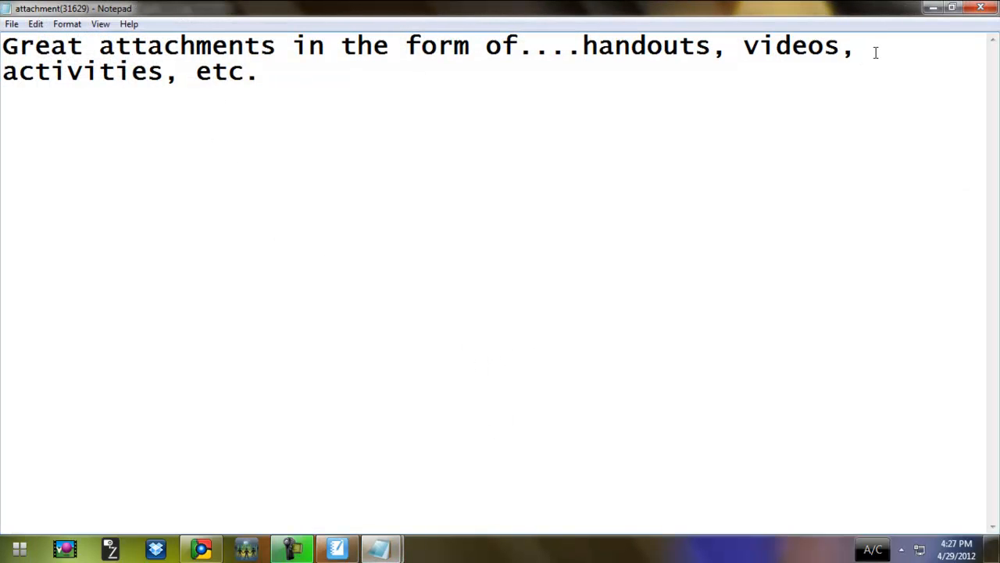
click(980, 8)
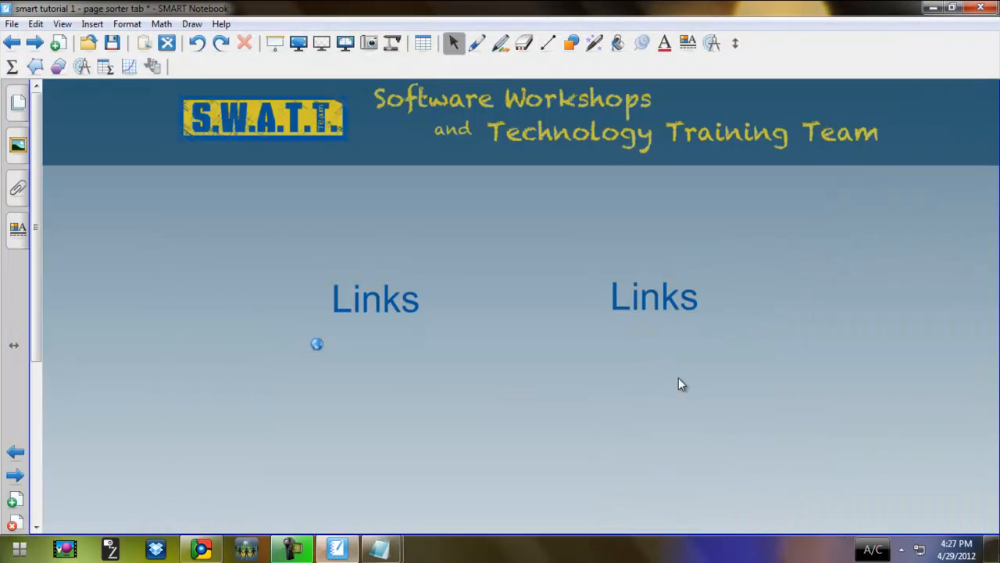
- Examine the link settings of the right Links text, including its attachment and launch option, and keep them as they are
drag(581, 204, 757, 320)
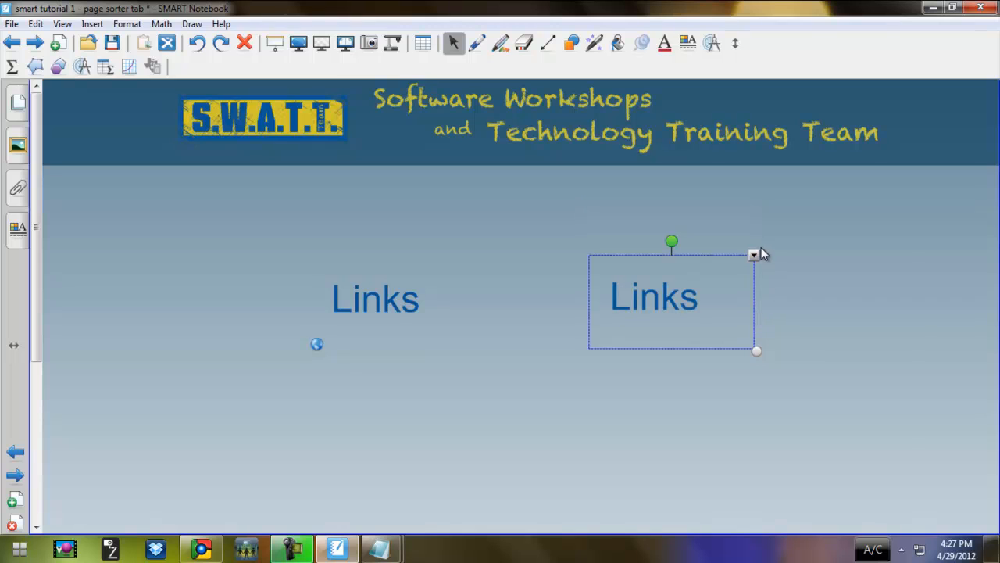
click(753, 255)
click(789, 464)
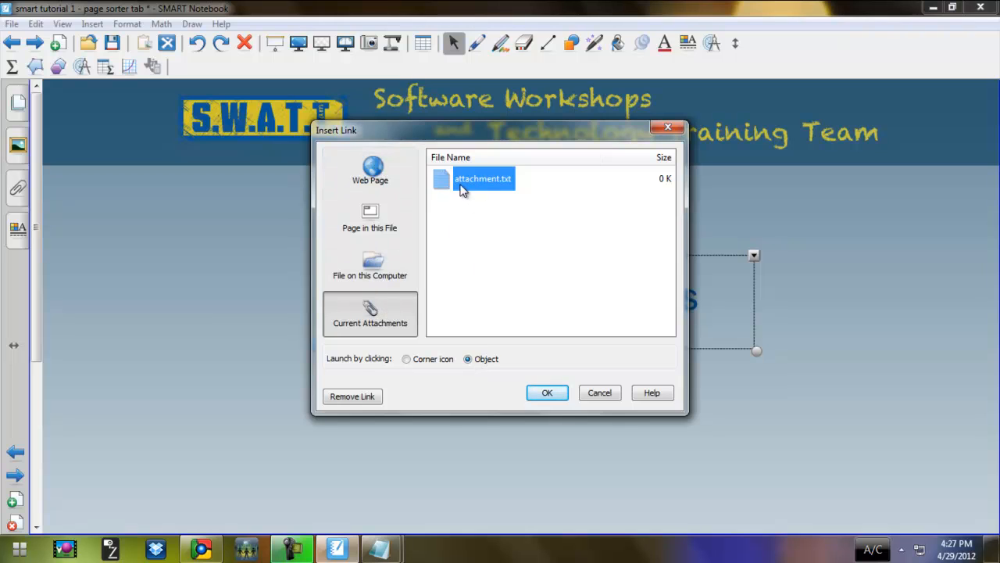
click(22, 192)
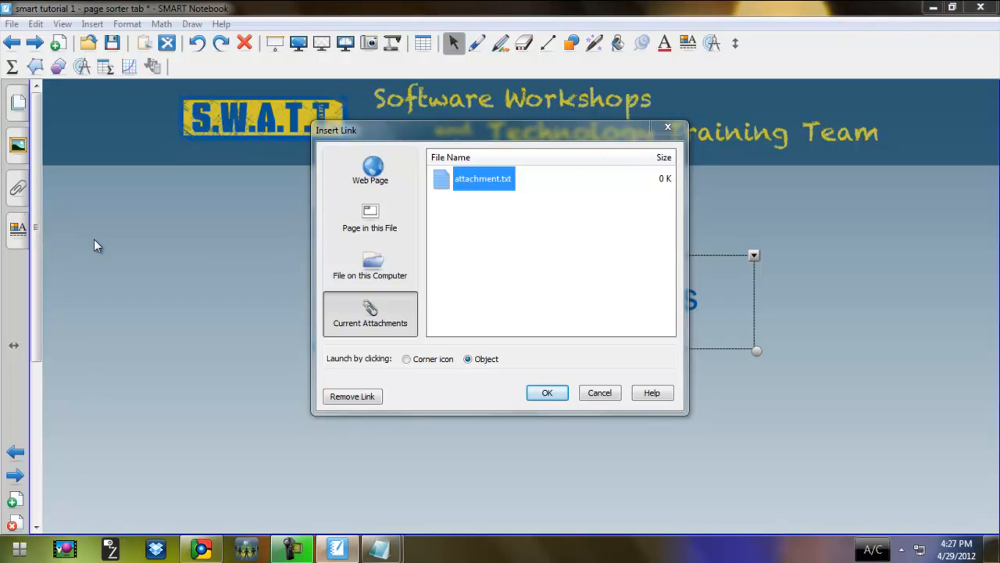
click(552, 397)
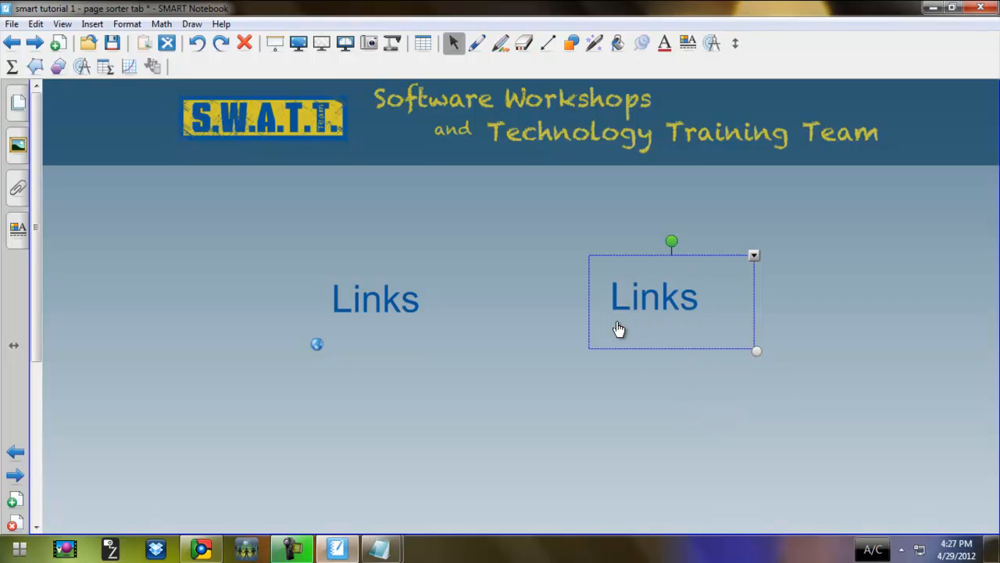
click(613, 446)
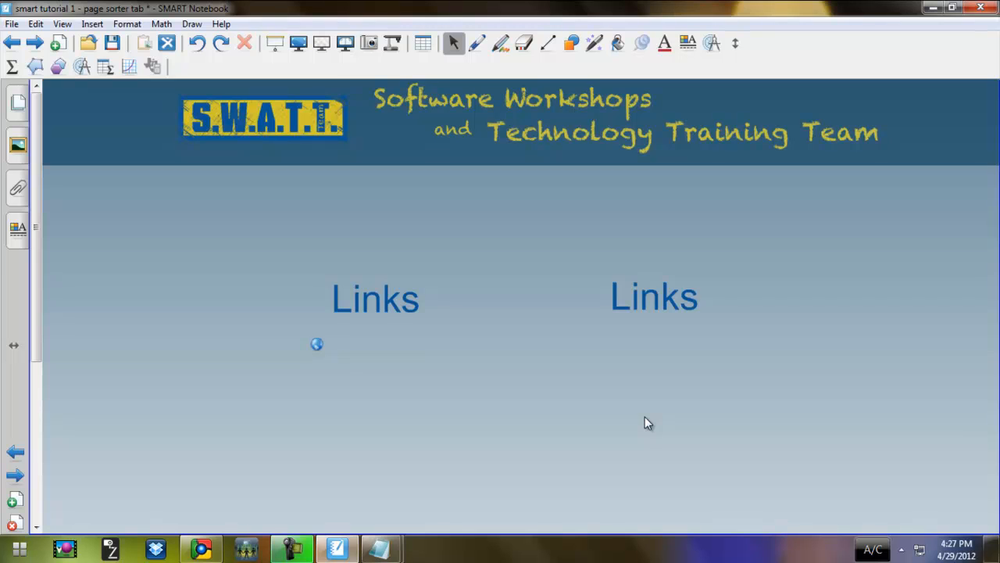
- Show all links on page 3 from the Page Sorter and reopen the page's options
click(18, 103)
click(112, 280)
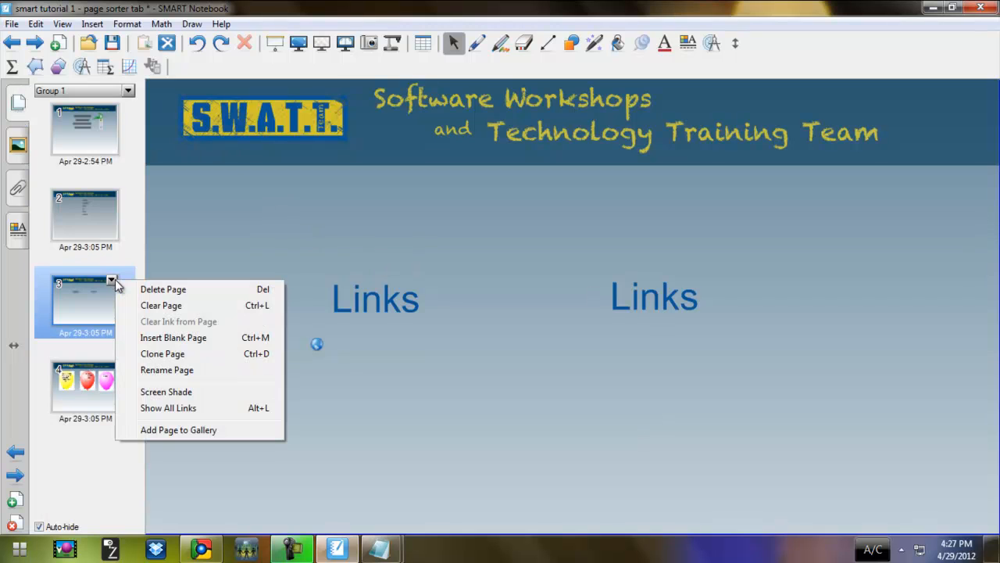
click(195, 408)
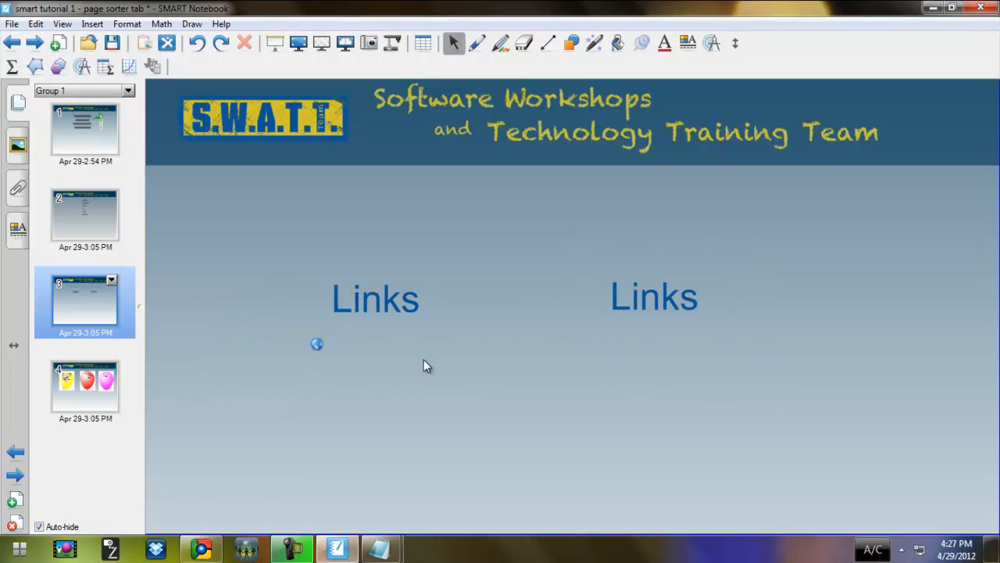
click(112, 281)
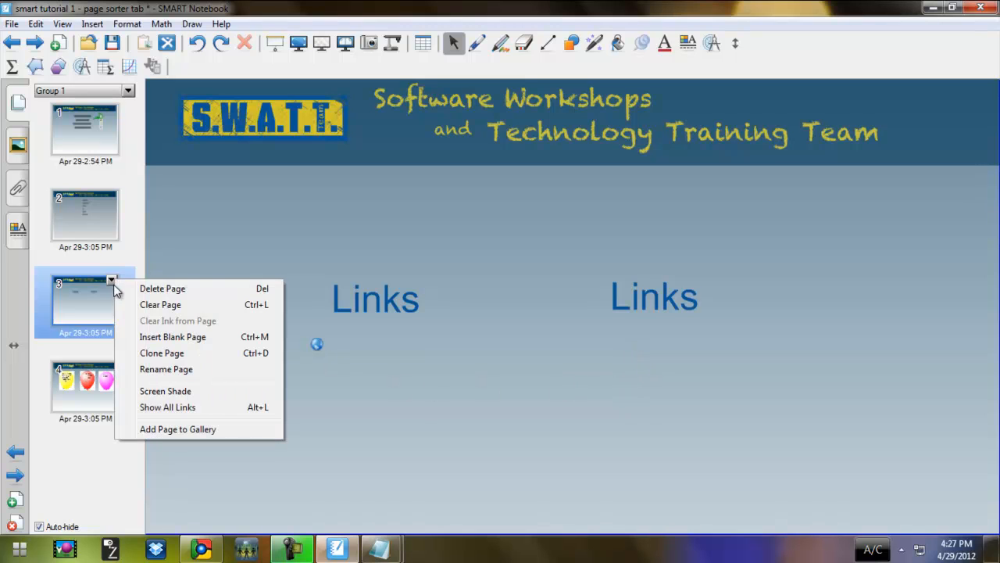